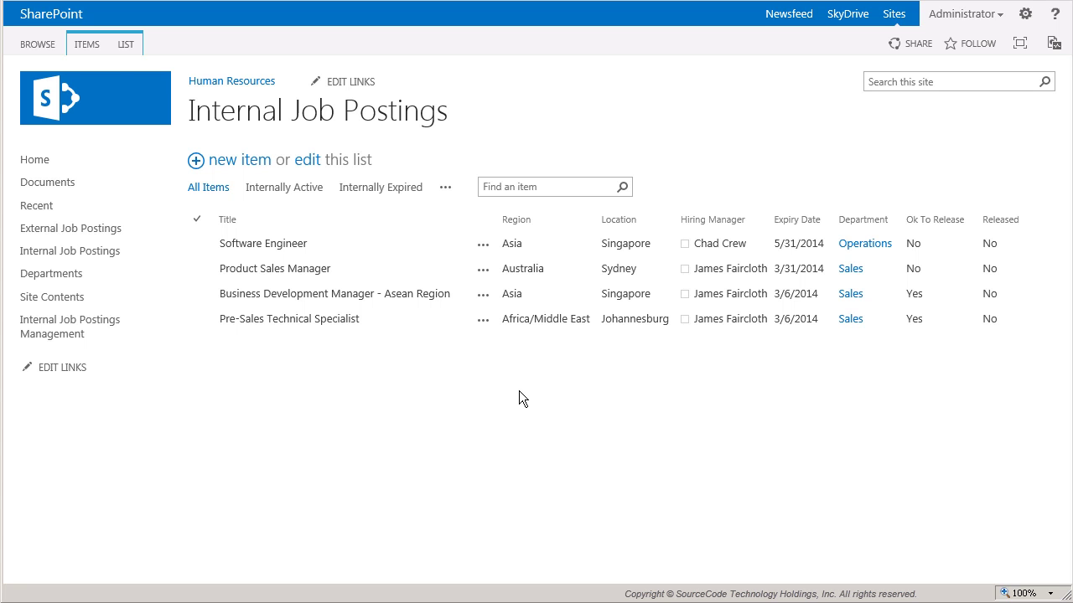
- Look over the empty External Job Postings list, then the Departments list
click(100, 241)
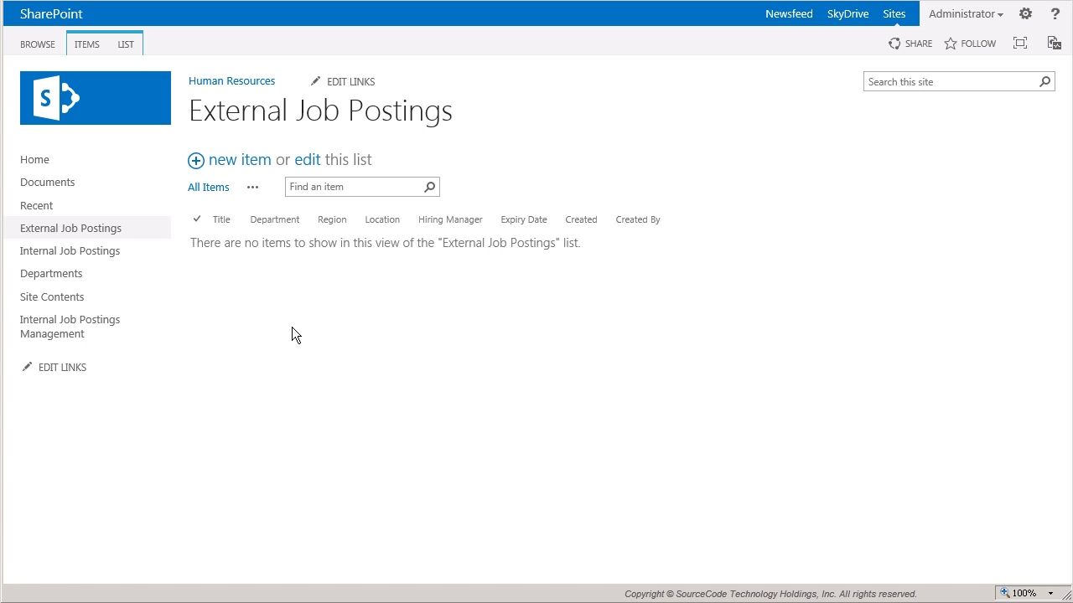
click(64, 283)
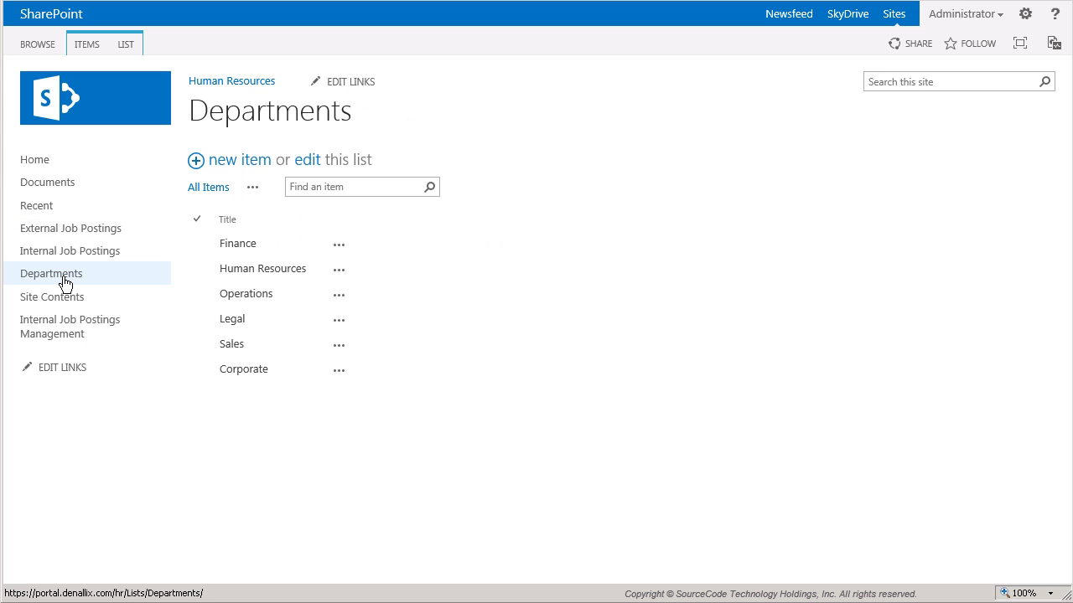
- On Internal Job Postings Management, filter the postings to the Sales department's three entries
click(67, 334)
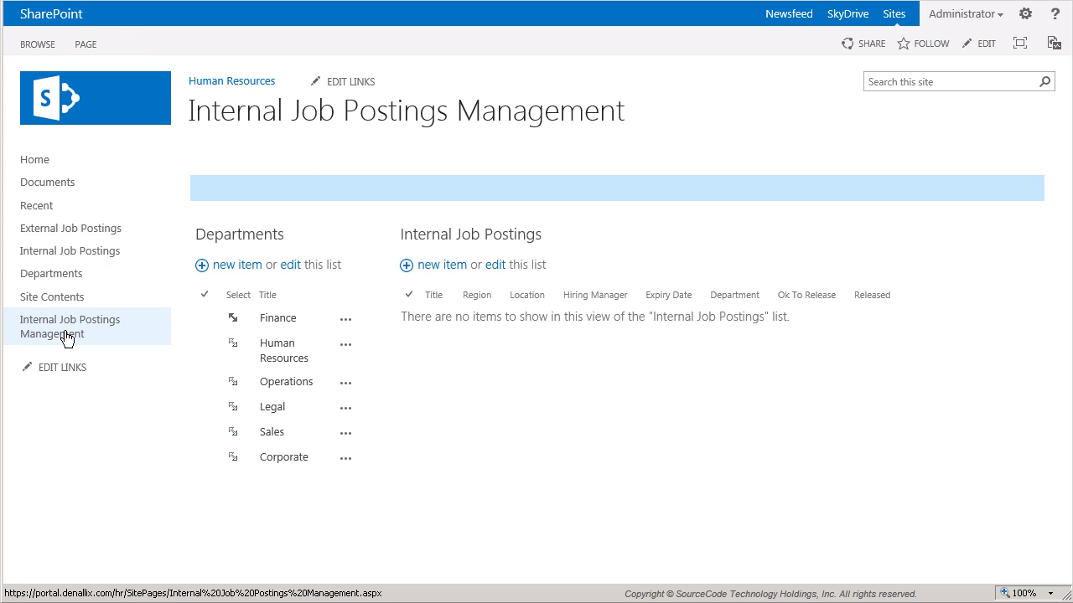
click(239, 442)
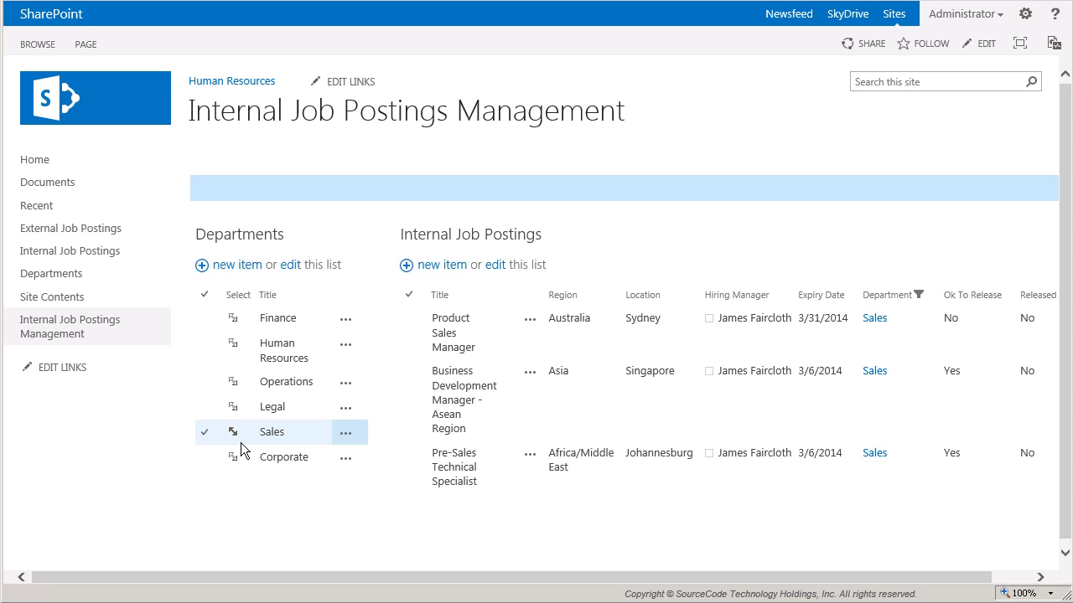
- Open the Departments list's workflow in the K2 Application designer and select Copy To External Posting
click(256, 245)
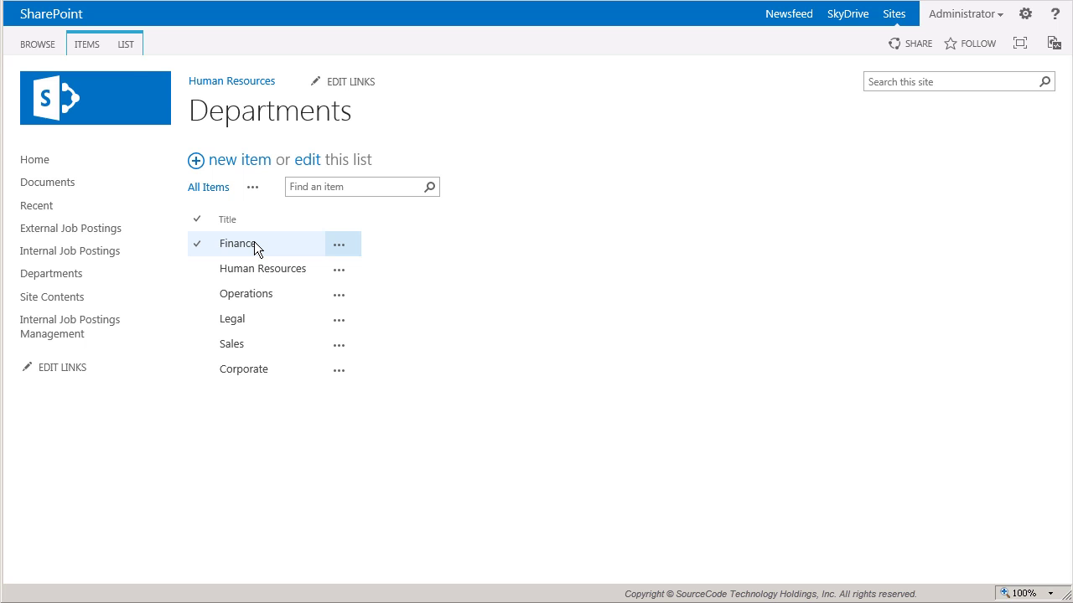
click(129, 45)
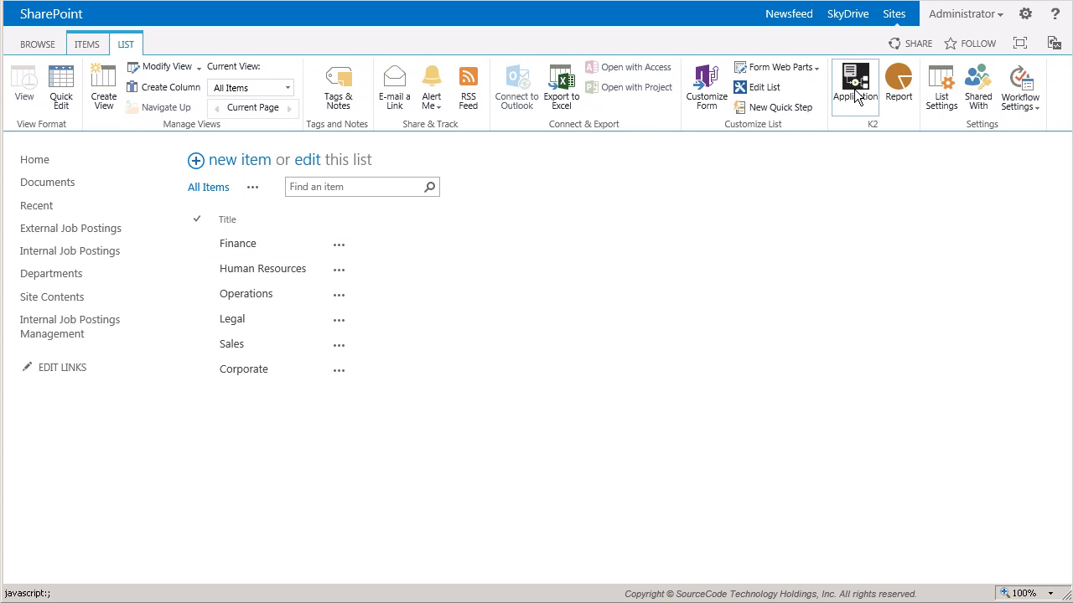
click(855, 94)
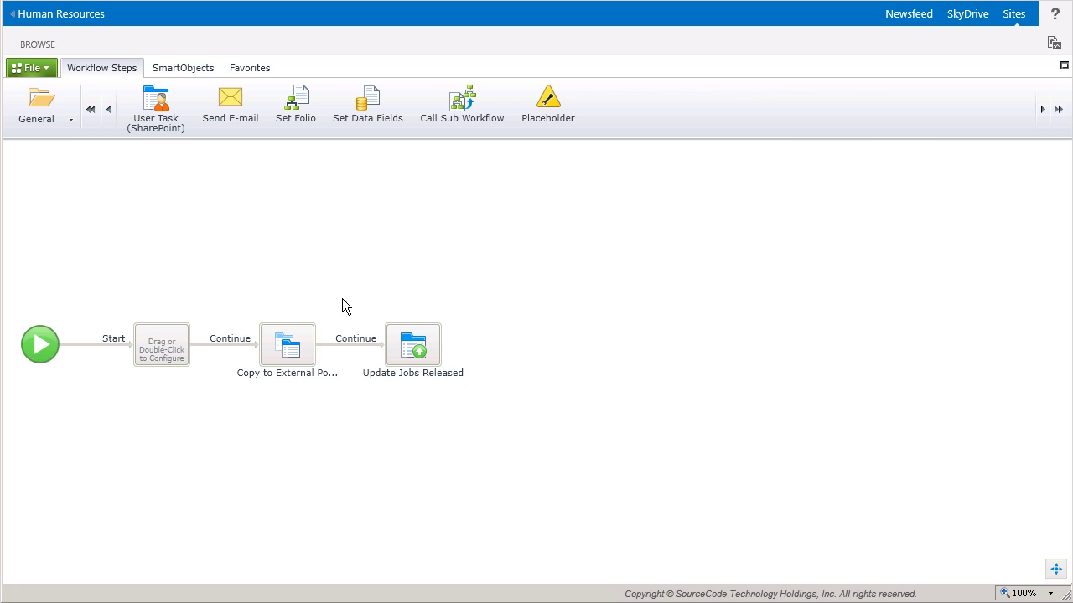
click(295, 345)
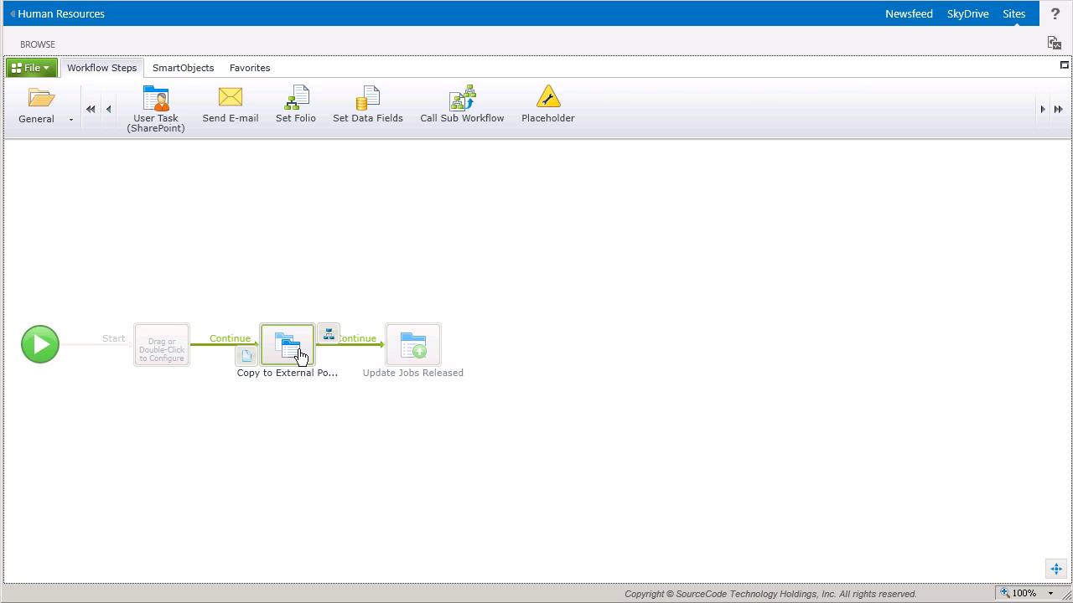
double_click(300, 356)
click(539, 380)
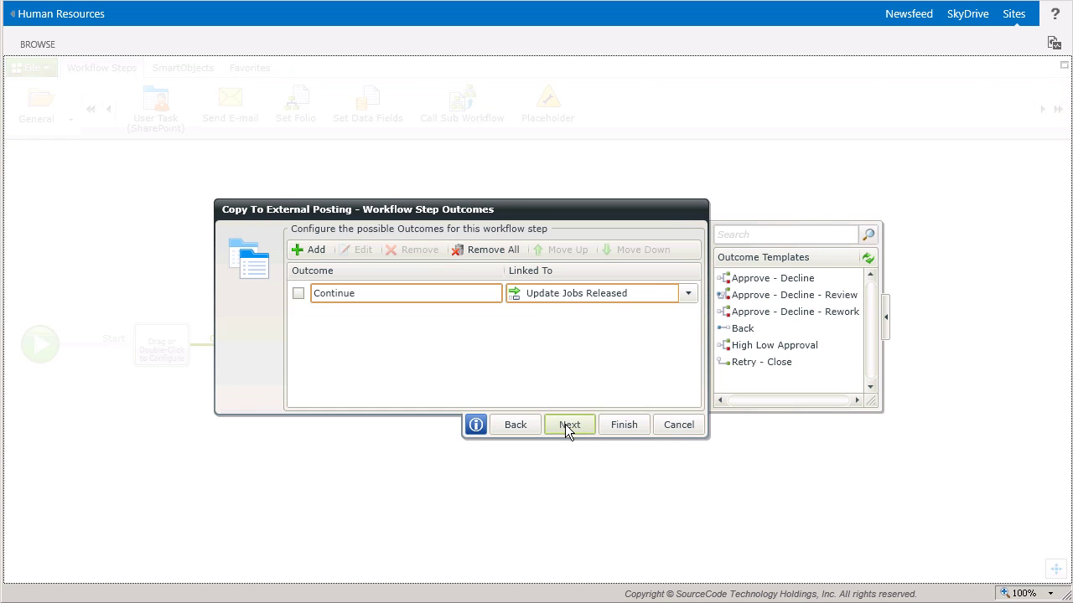
click(568, 428)
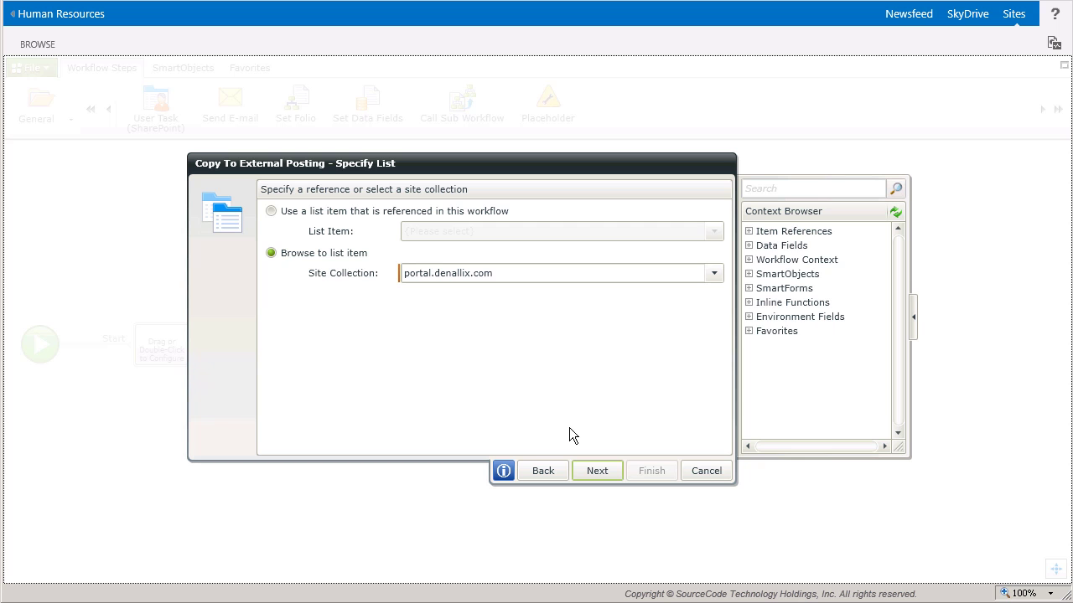
click(618, 480)
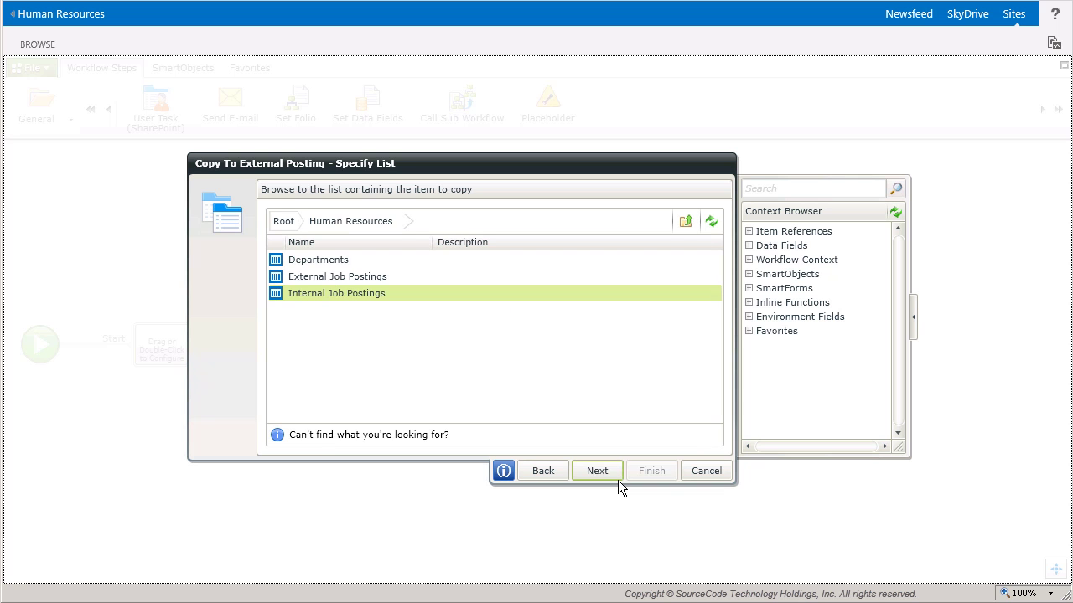
click(618, 480)
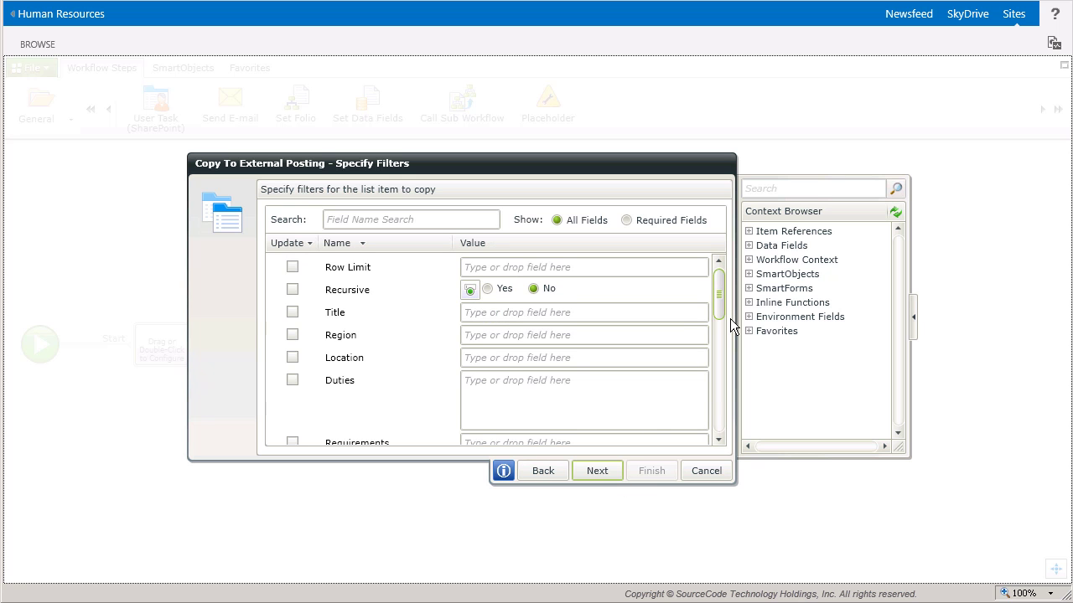
drag(730, 318, 725, 381)
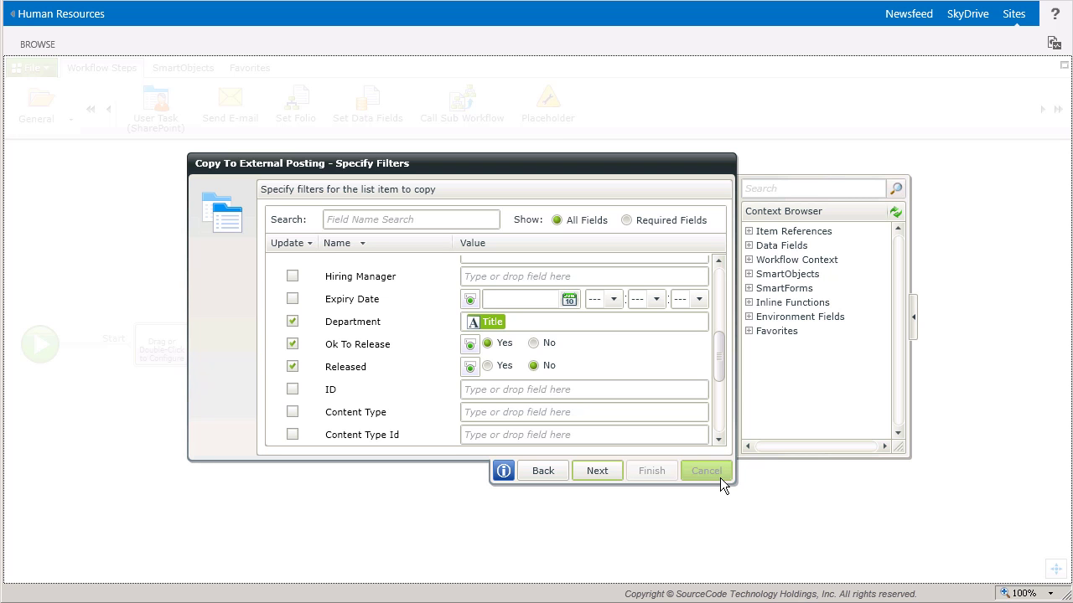
click(719, 479)
click(220, 406)
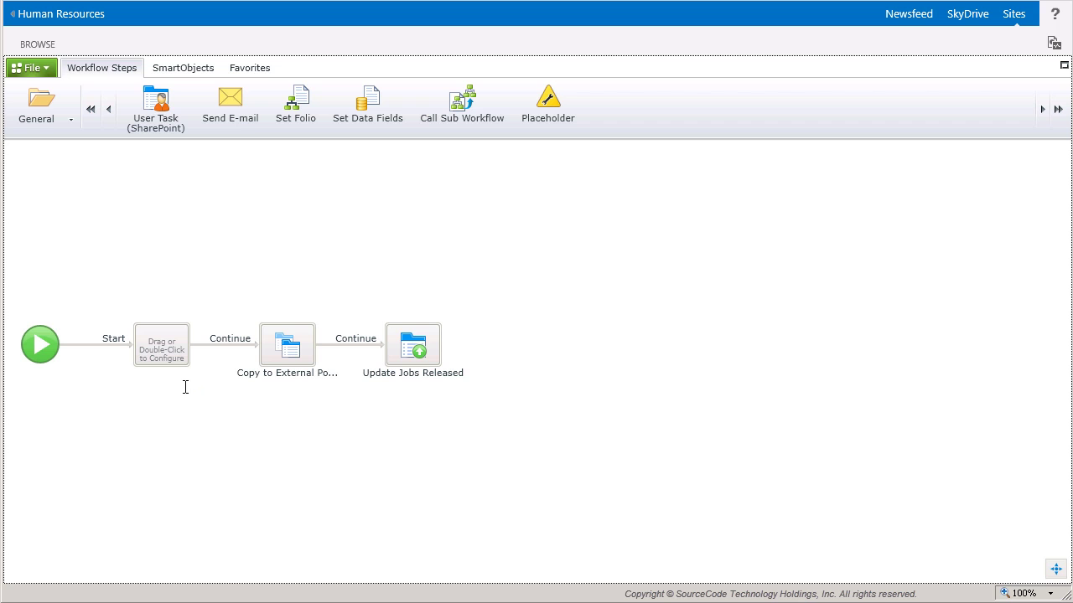
- Place a Get List Item Reference step from the List Items category into the empty slot
click(50, 126)
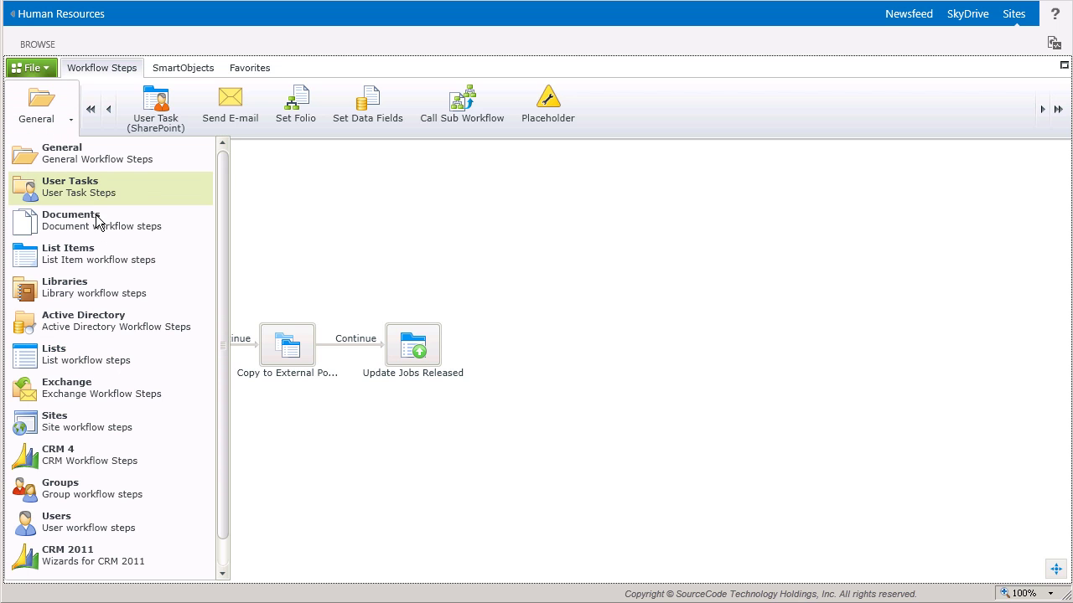
click(165, 266)
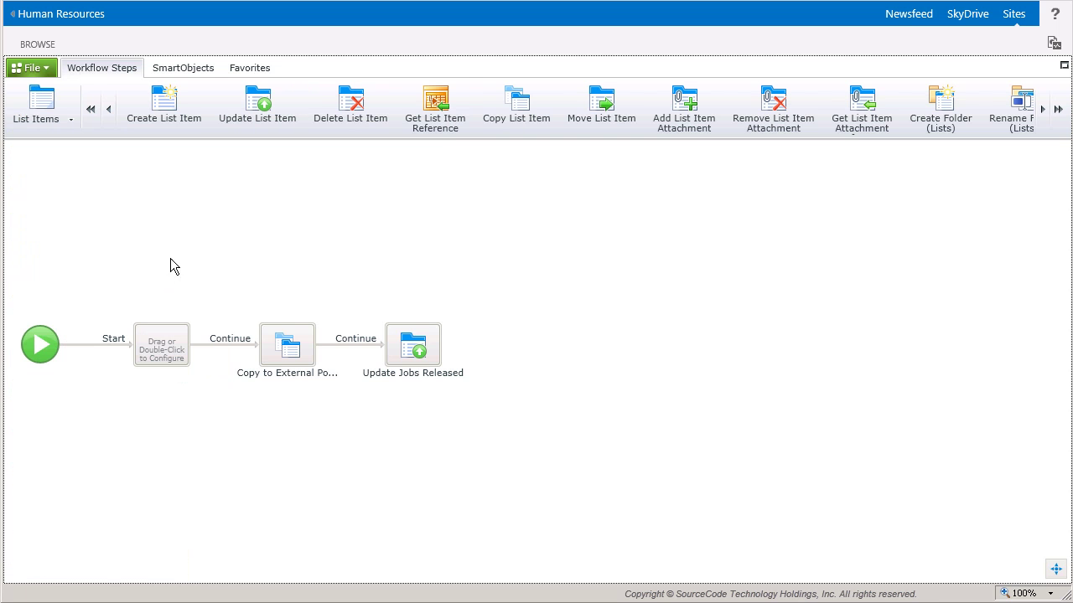
drag(446, 117, 177, 358)
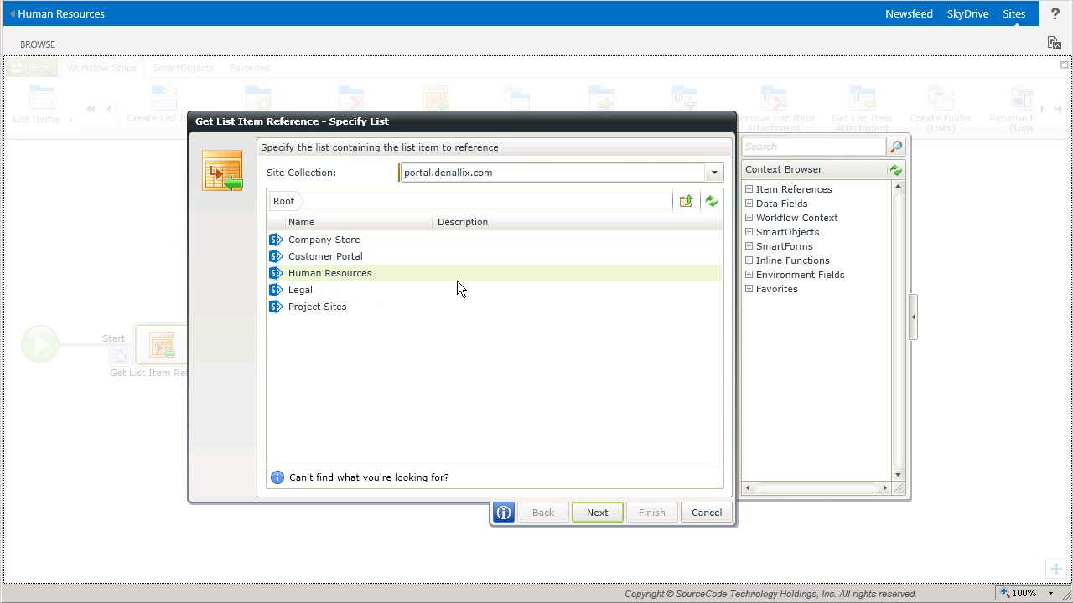
- Target the reference at portal.denallix.com > Human Resources > Internal Job Postings
click(710, 177)
click(550, 201)
click(335, 279)
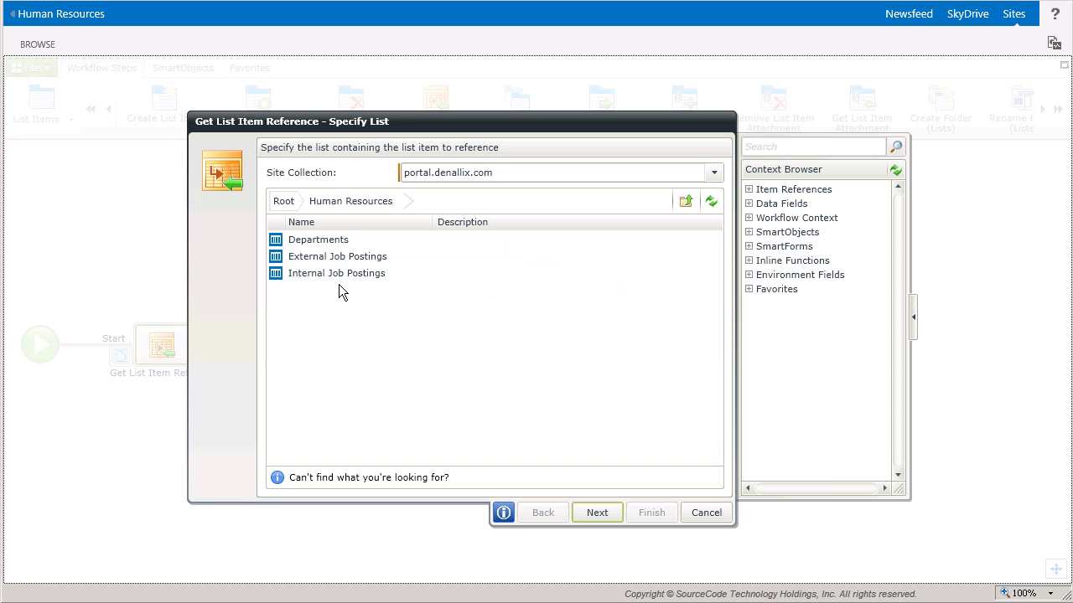
click(409, 280)
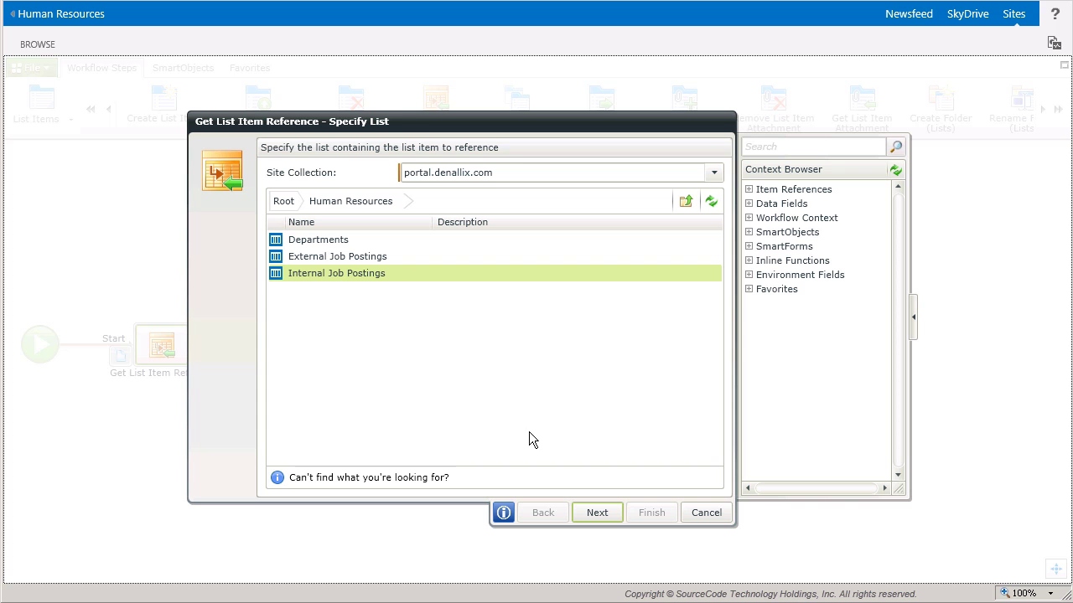
click(604, 518)
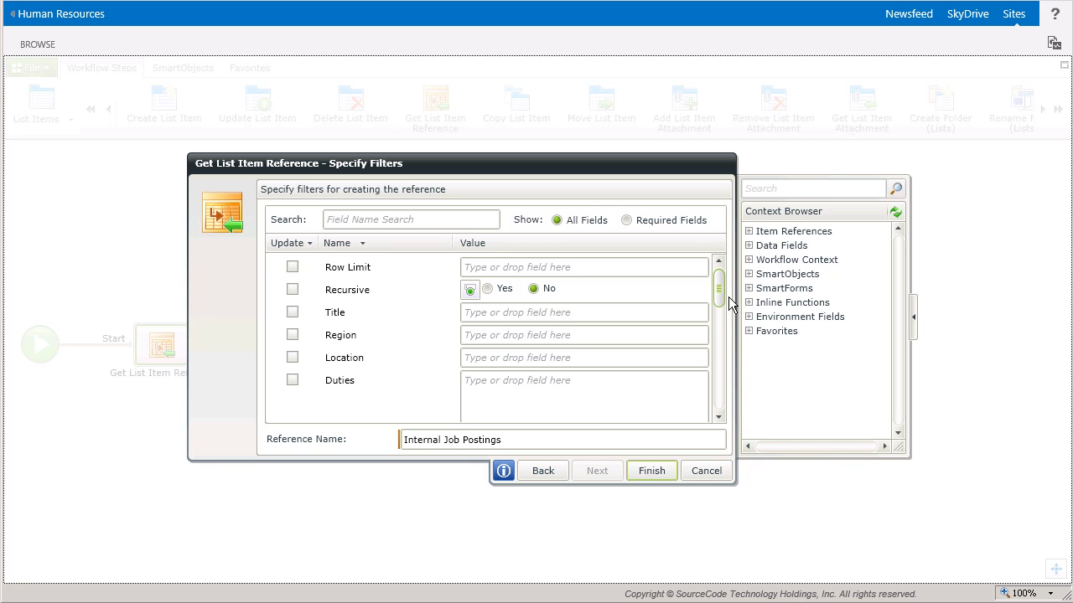
- Filter the reference so Department matches the Departments reference's Title field
drag(728, 306, 729, 352)
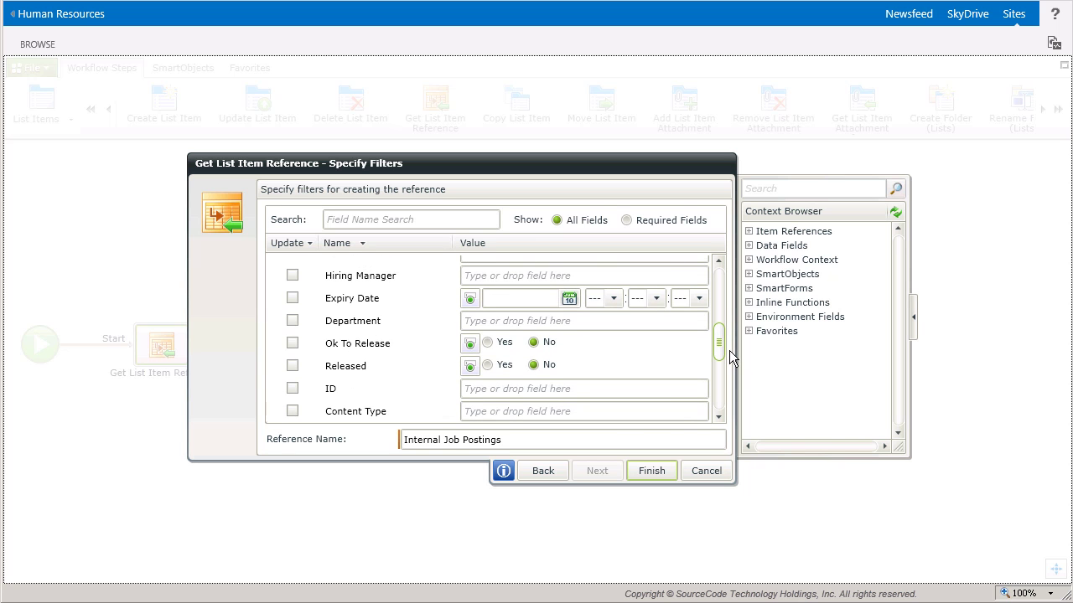
click(752, 234)
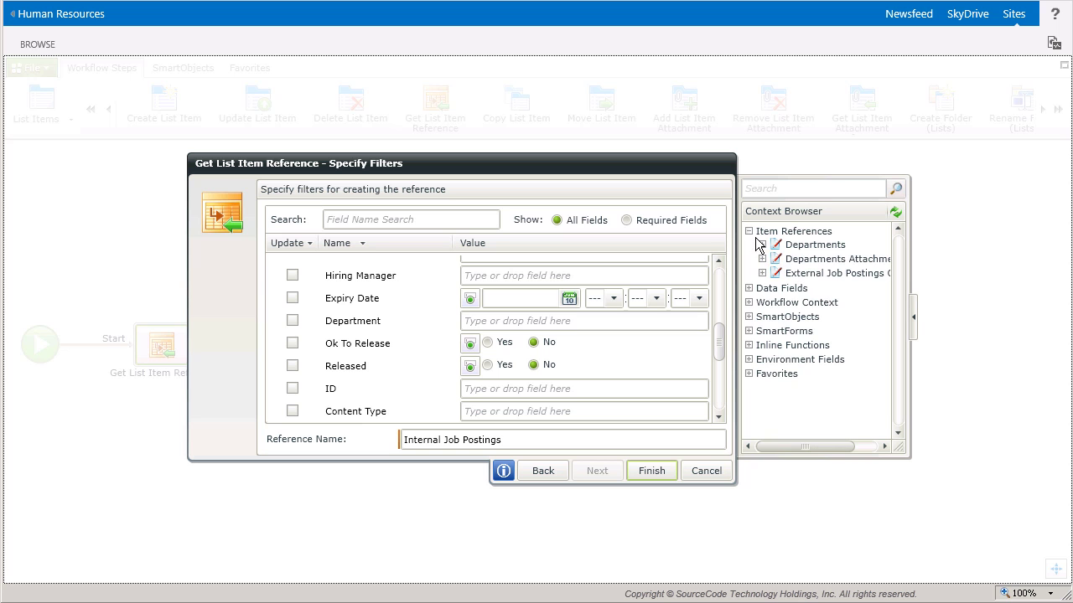
click(762, 246)
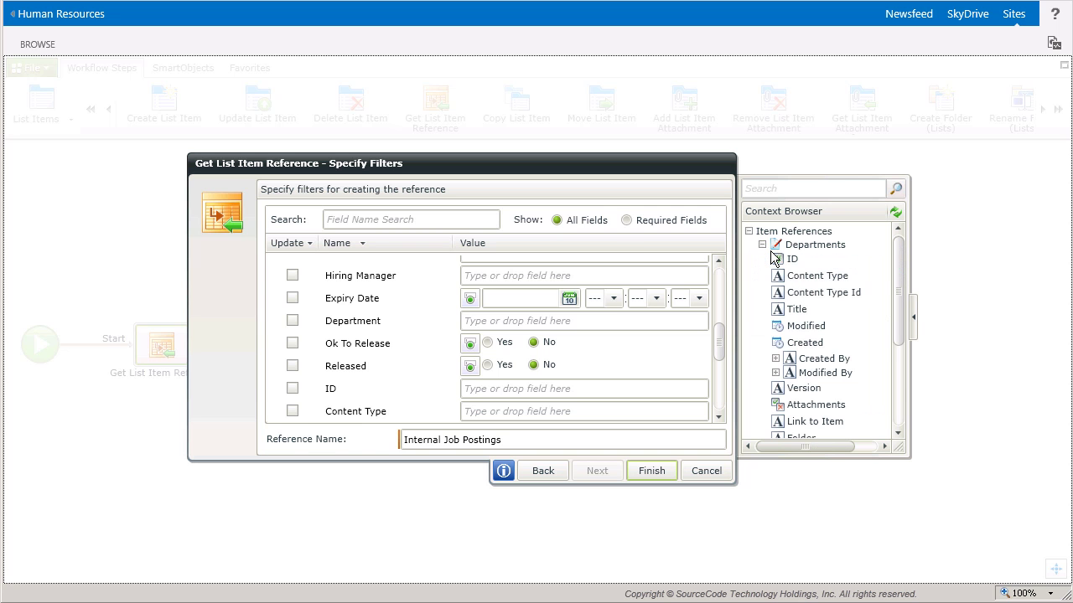
click(798, 310)
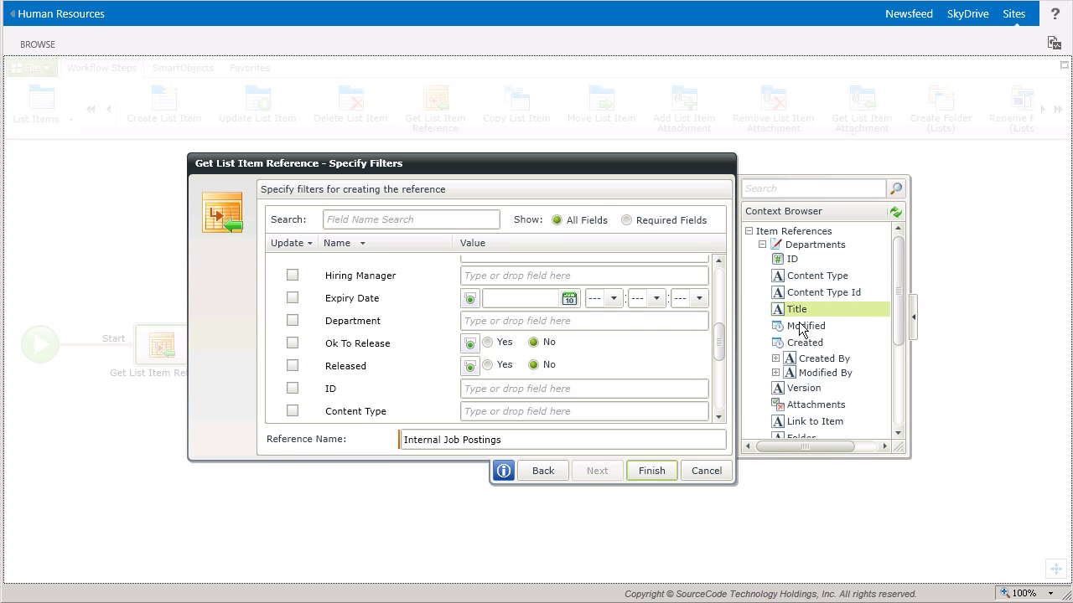
drag(798, 327, 550, 335)
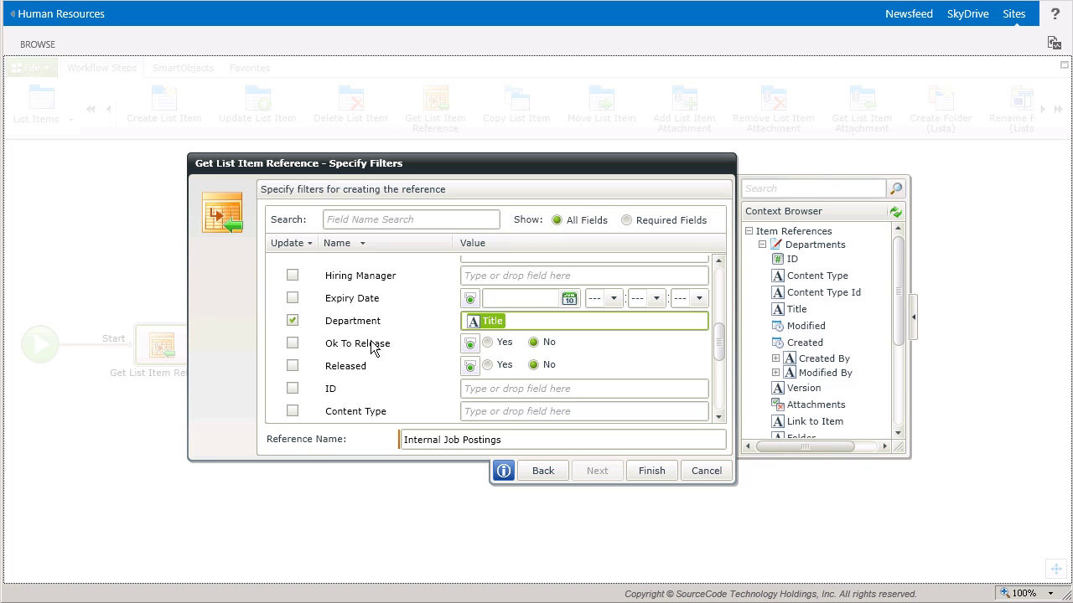
- Add Ok To Release = Yes and Released = No filters, naming it Internal Job Postings Reference
click(487, 343)
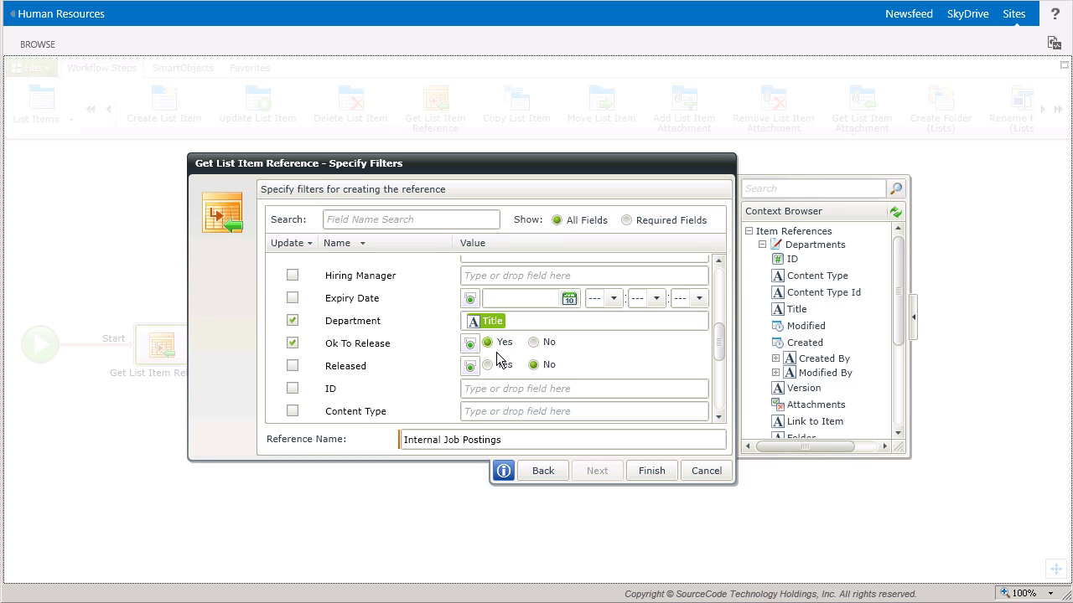
click(541, 374)
click(549, 439)
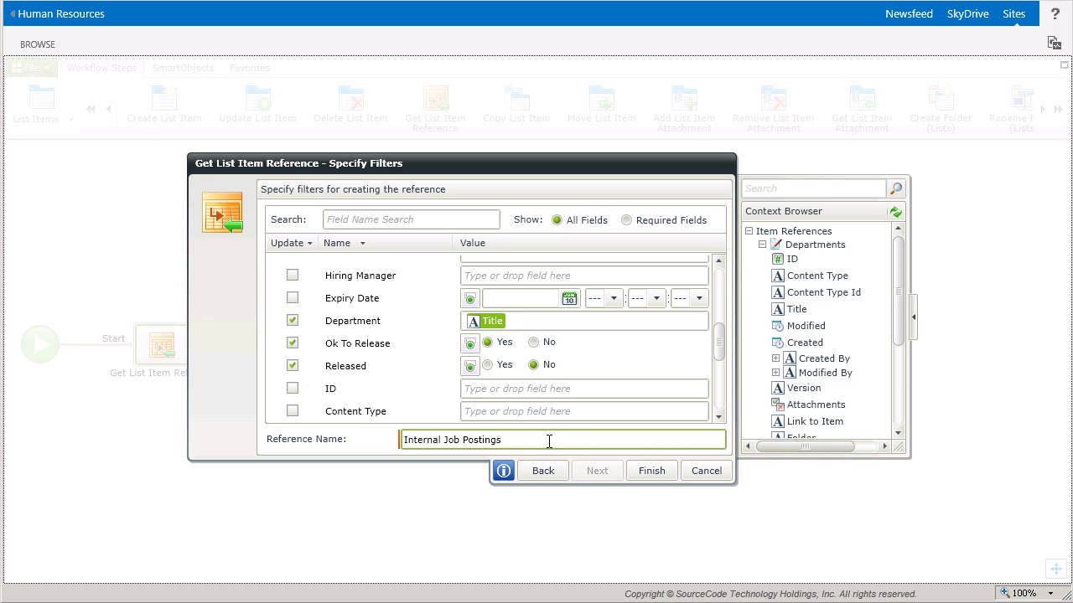
text(Reference)
- Save the reference, then make Internal Job Postings Reference the copy step's source item
click(647, 474)
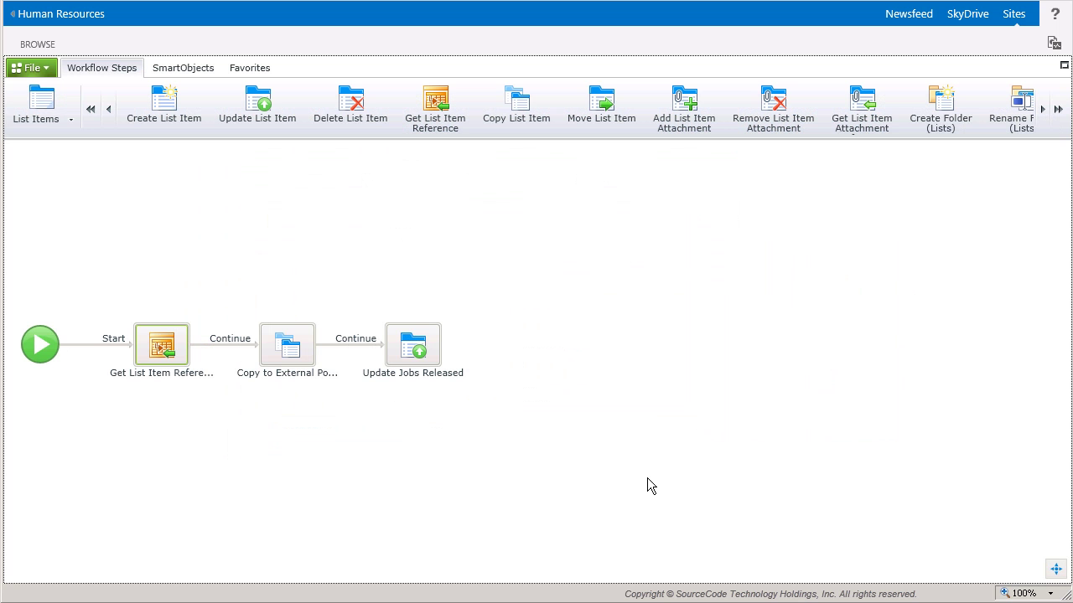
double_click(317, 372)
click(527, 380)
click(586, 426)
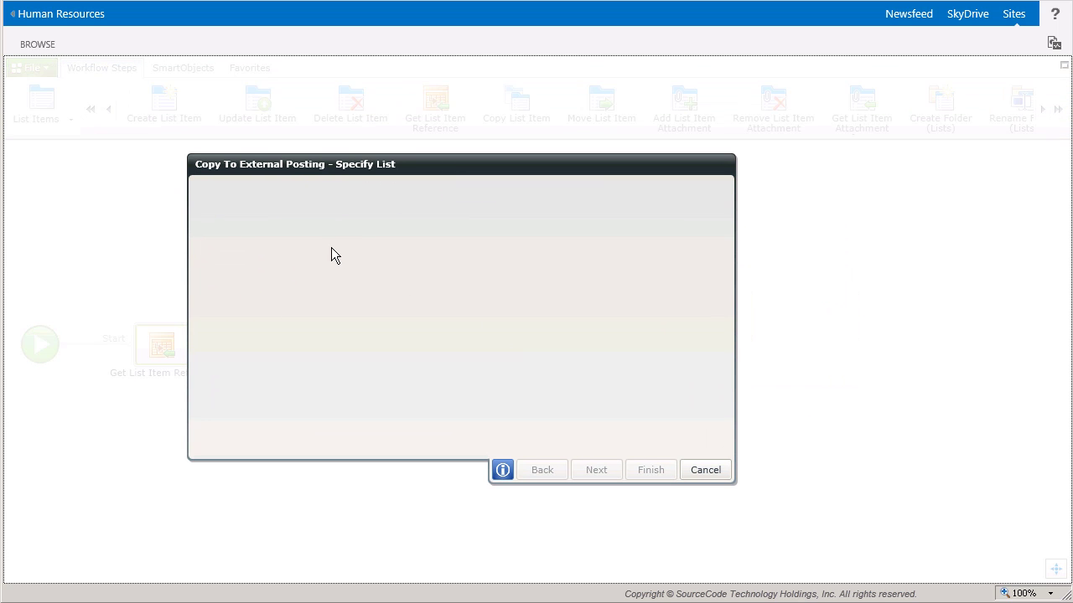
click(284, 220)
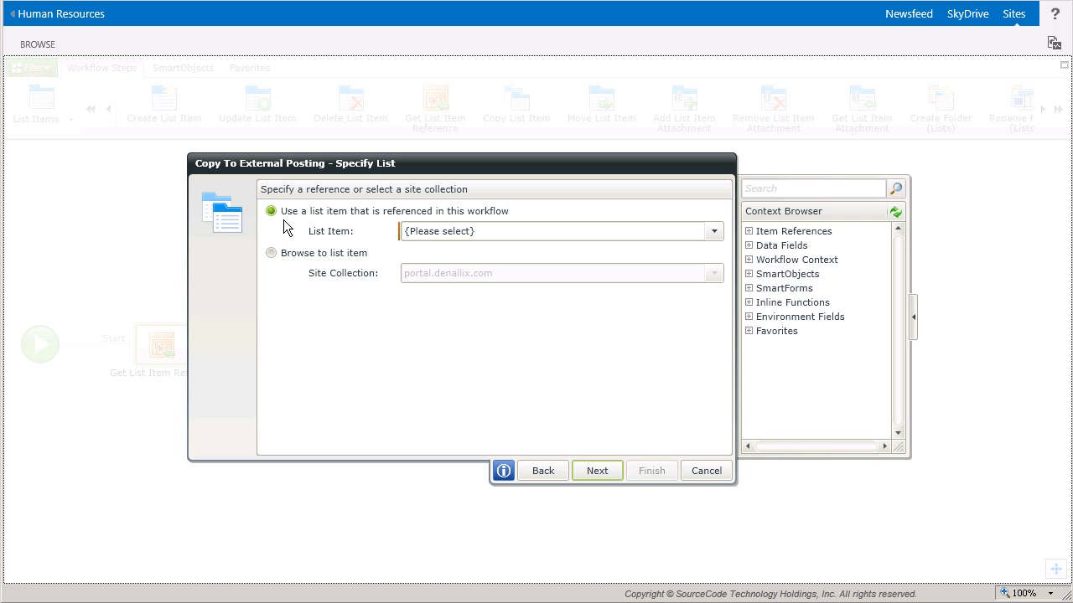
click(715, 235)
click(532, 274)
- Set External Job Postings as the copy destination and finish the step
click(598, 476)
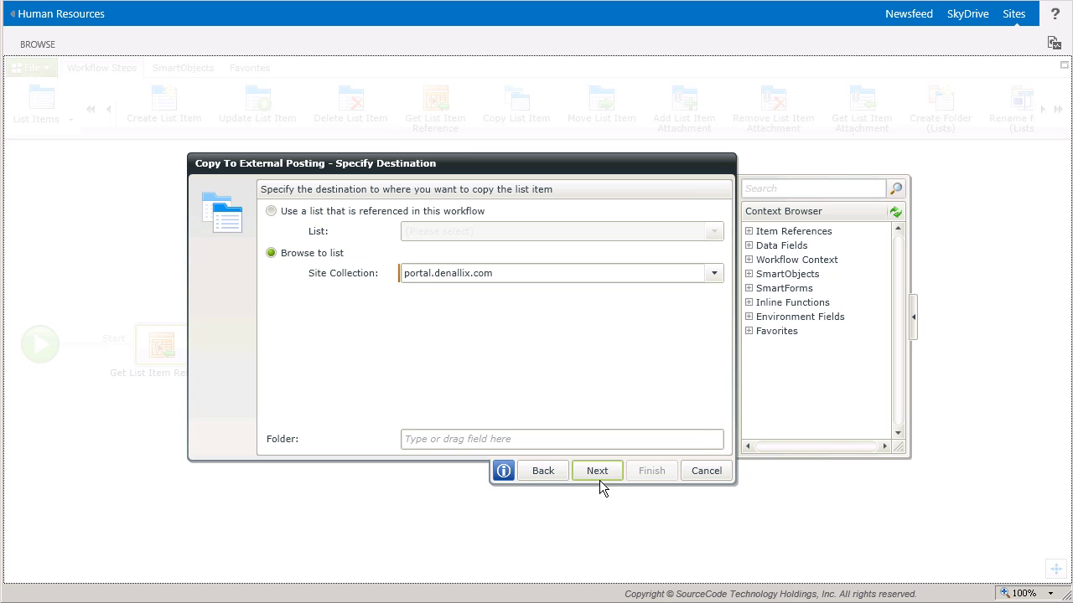
click(599, 478)
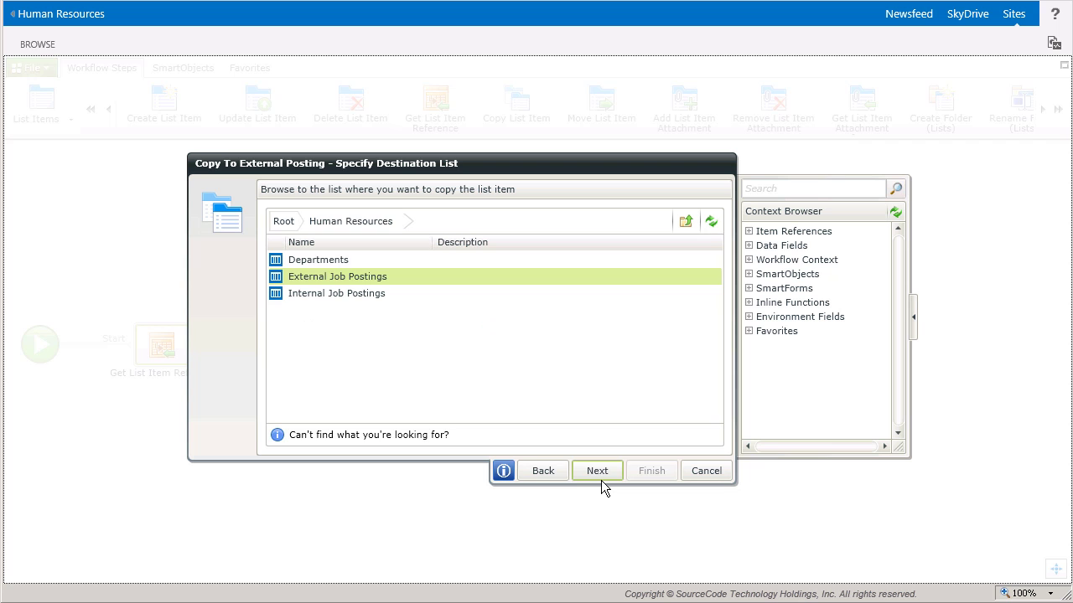
click(603, 479)
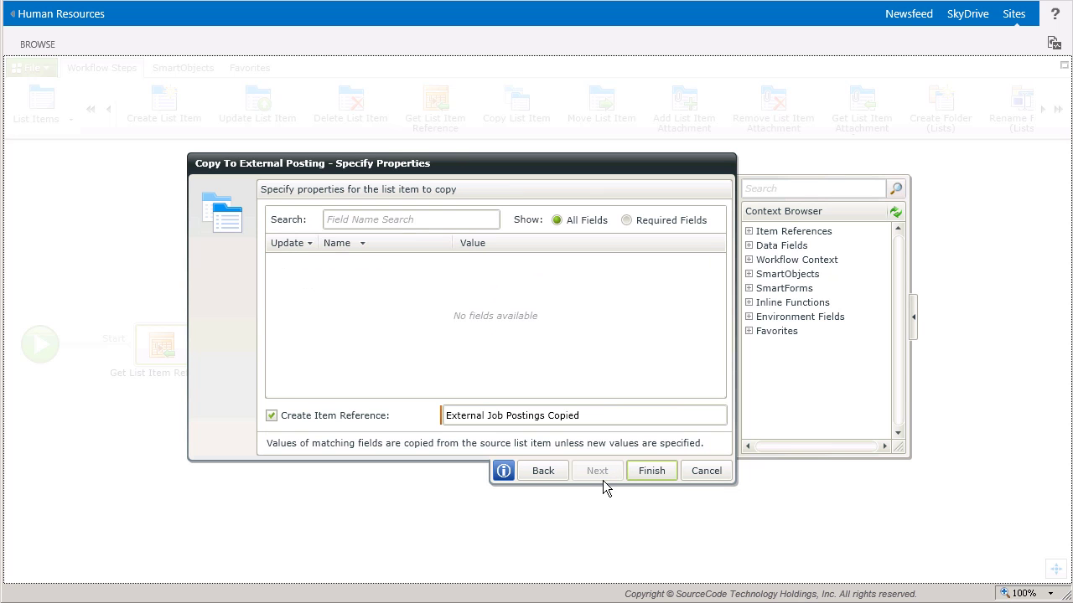
scroll(726, 292, down, 3)
click(662, 477)
- Have Update Jobs Released update the item in Internal Job Postings Reference
double_click(409, 352)
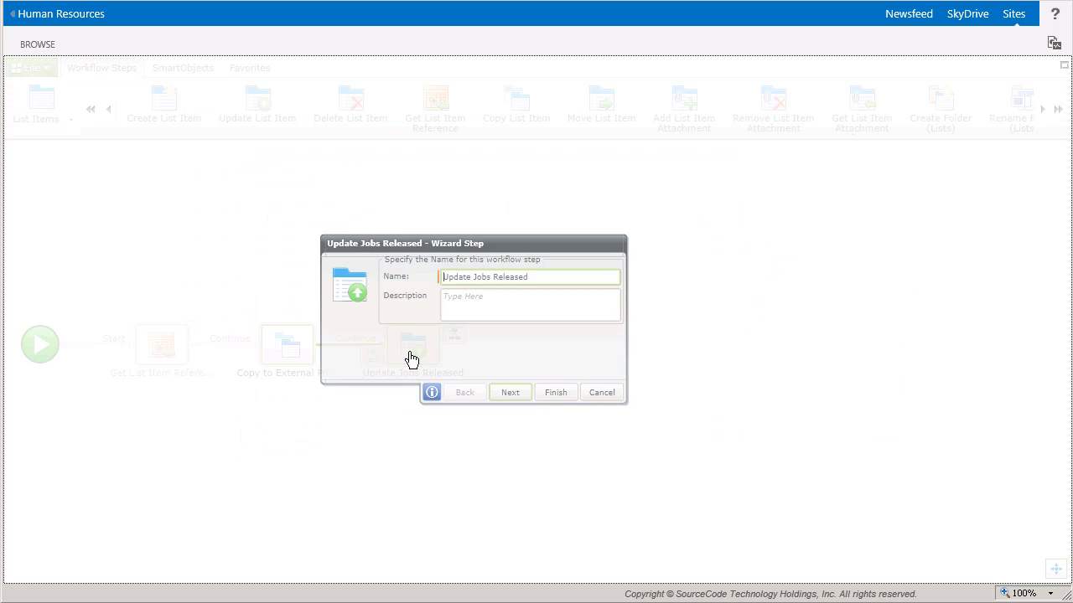
click(554, 388)
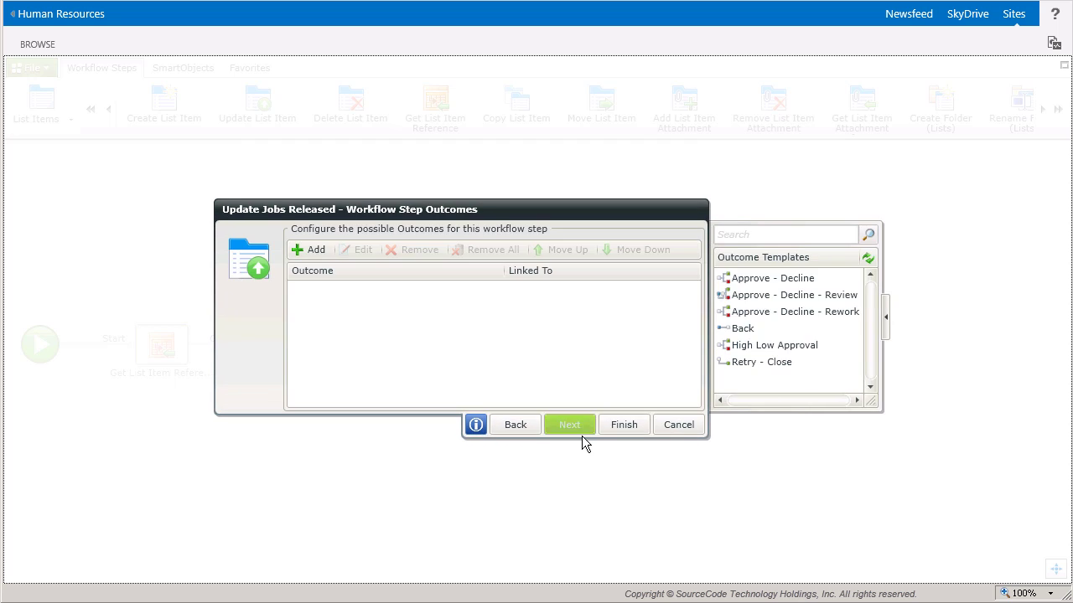
click(581, 434)
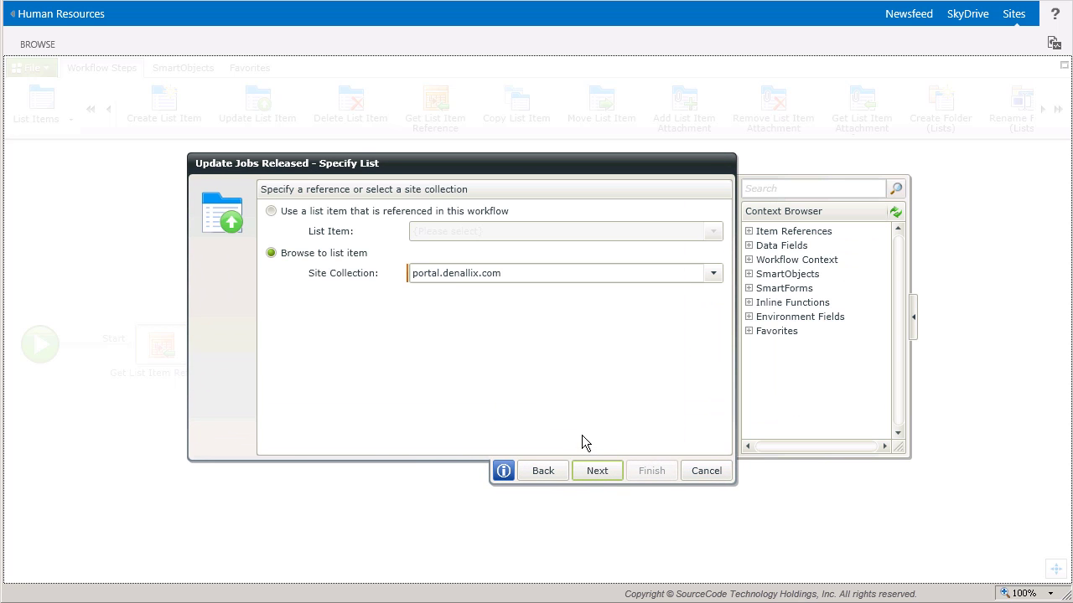
click(281, 214)
click(713, 235)
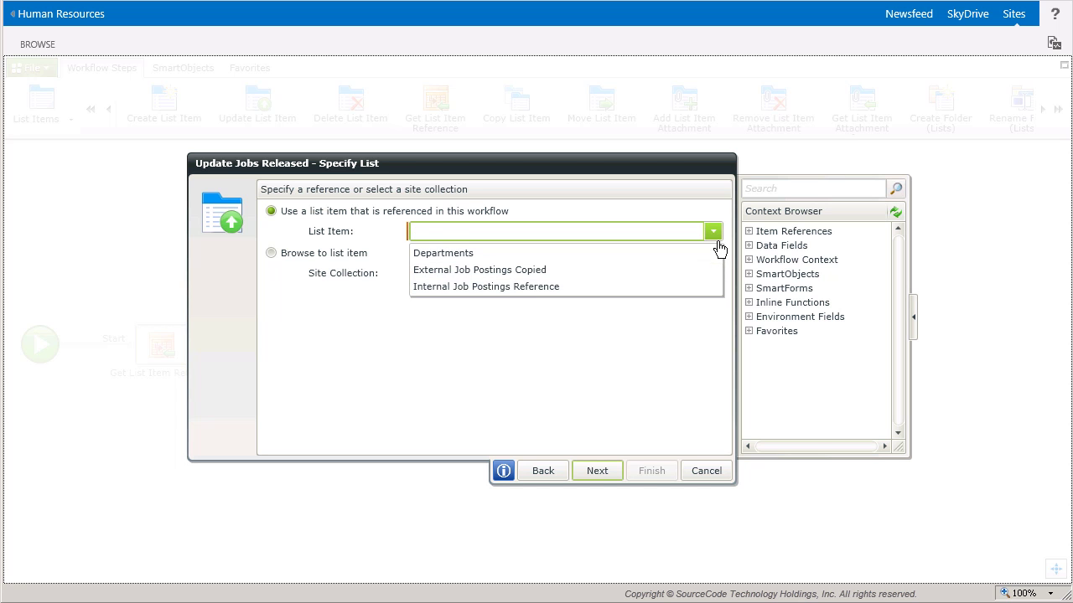
click(526, 295)
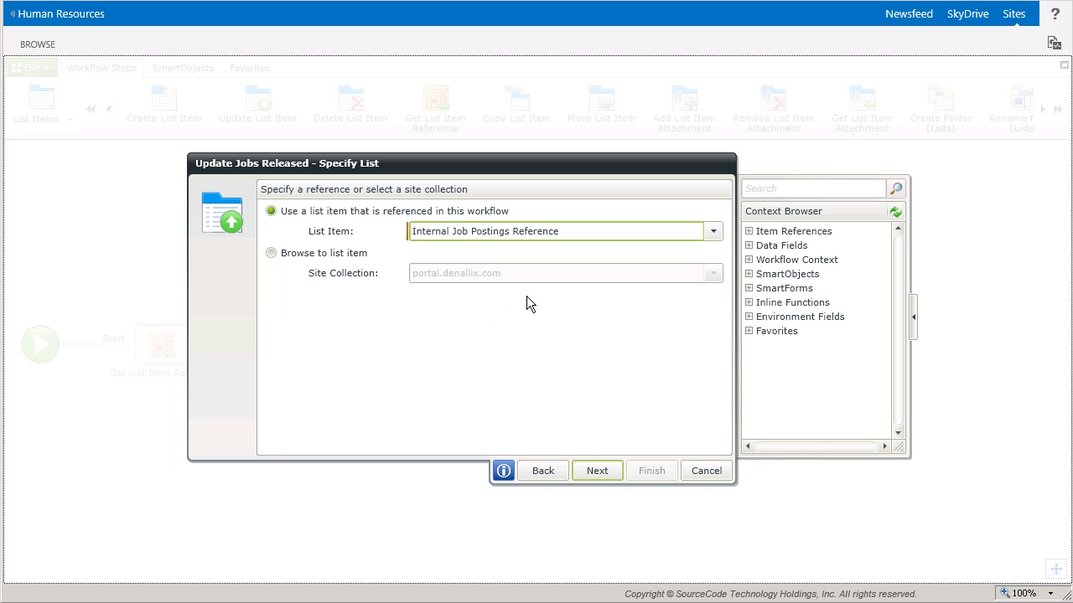
- Set the Released field to Yes and finish the update step
click(606, 475)
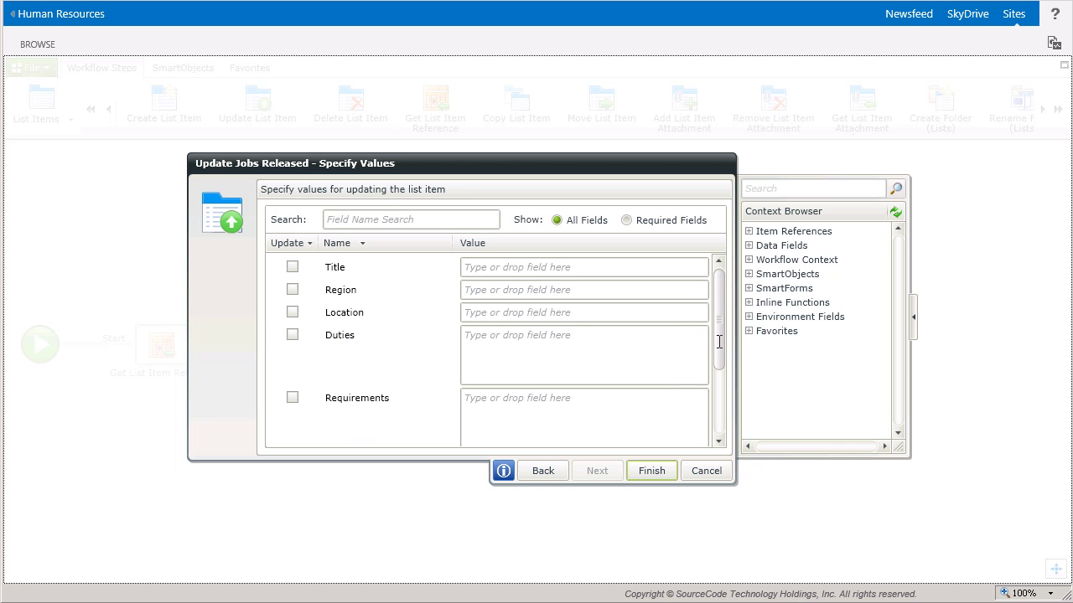
drag(726, 334, 726, 419)
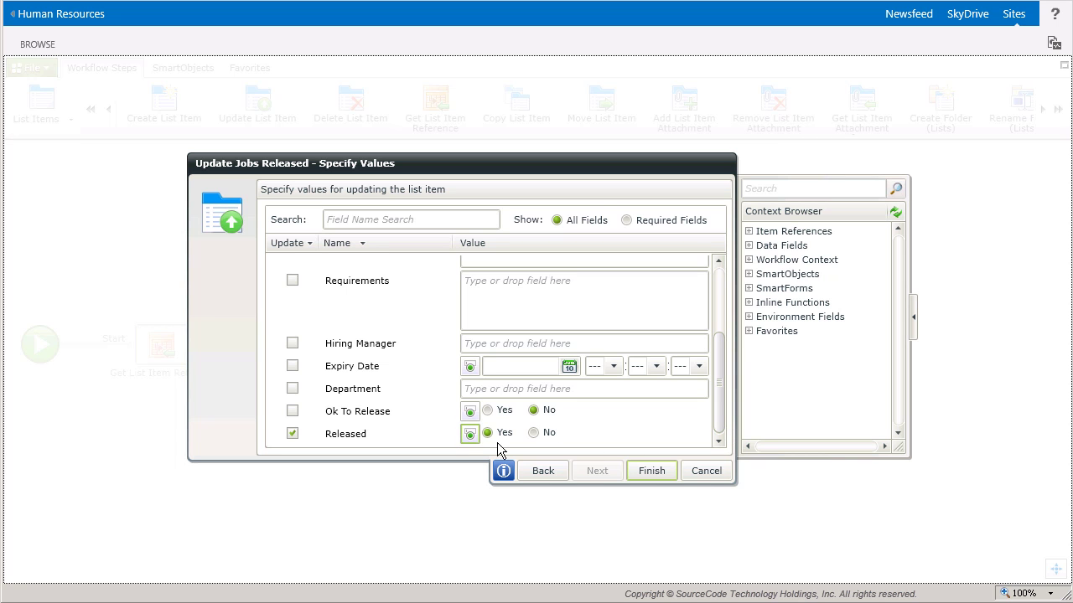
click(667, 479)
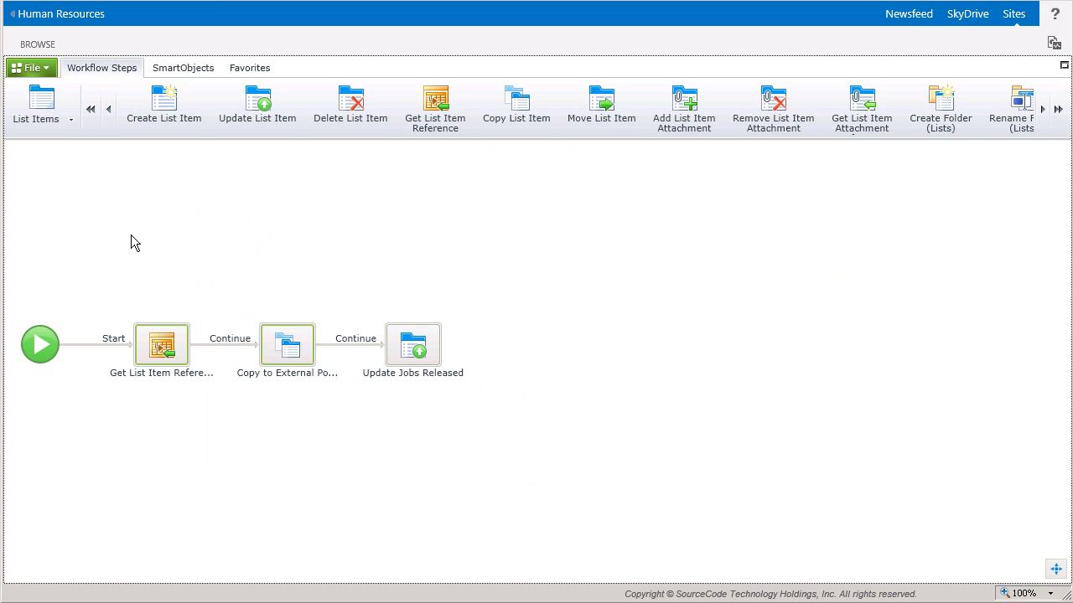
- Deploy the workflow from the File menu
click(50, 69)
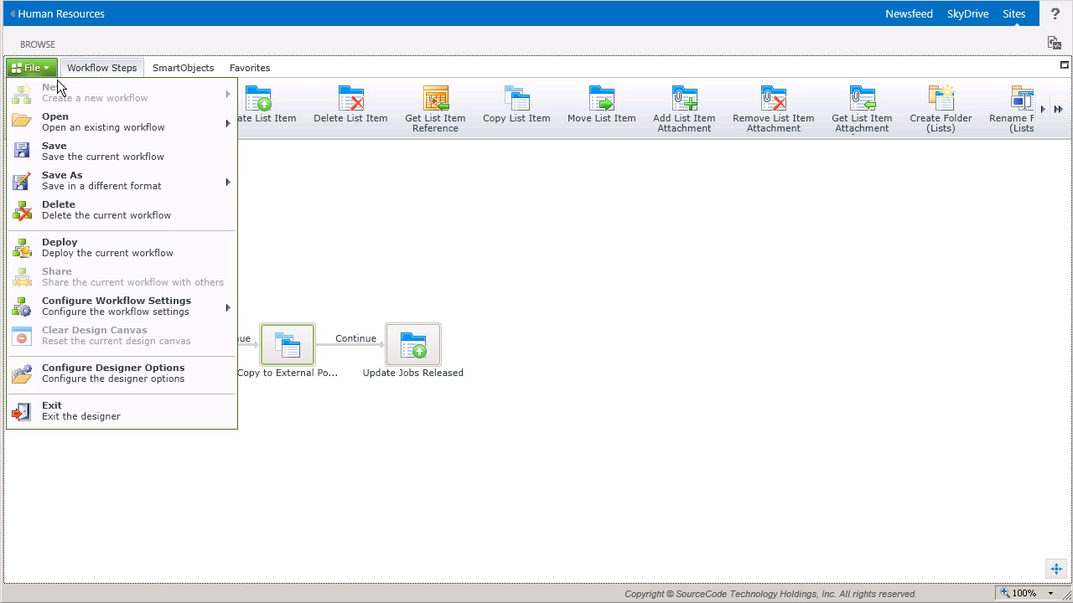
click(149, 254)
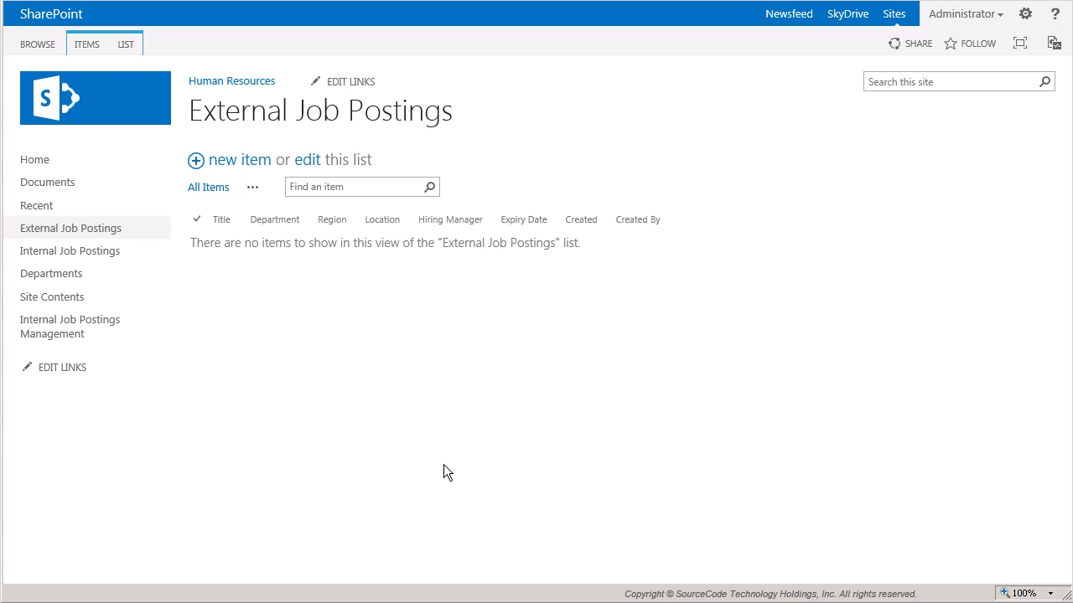
- Reopen Internal Job Postings Management filtered to the Sales department's three postings
click(78, 335)
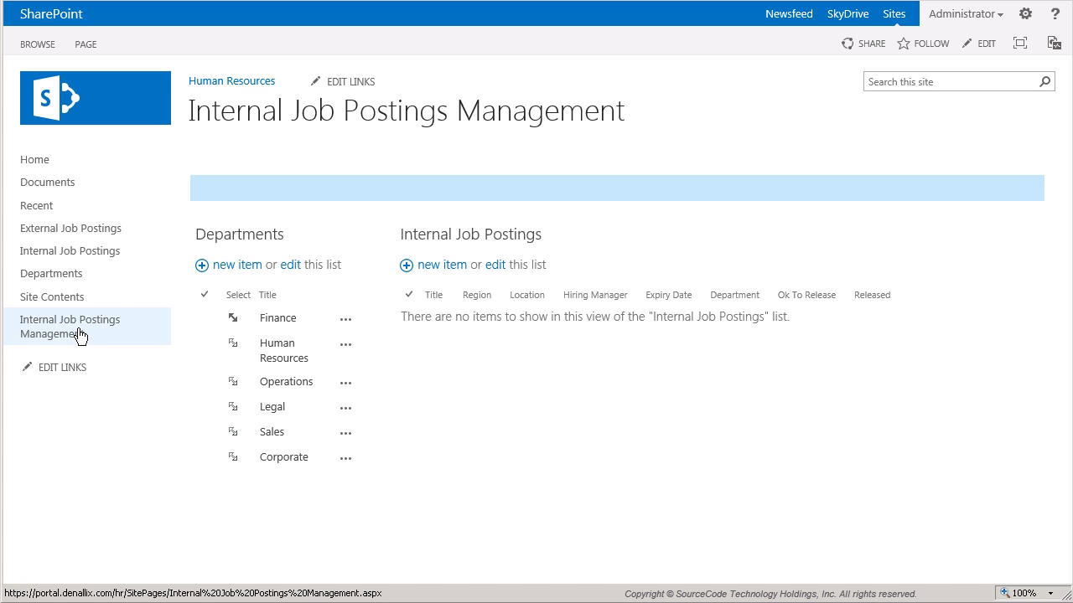
click(242, 438)
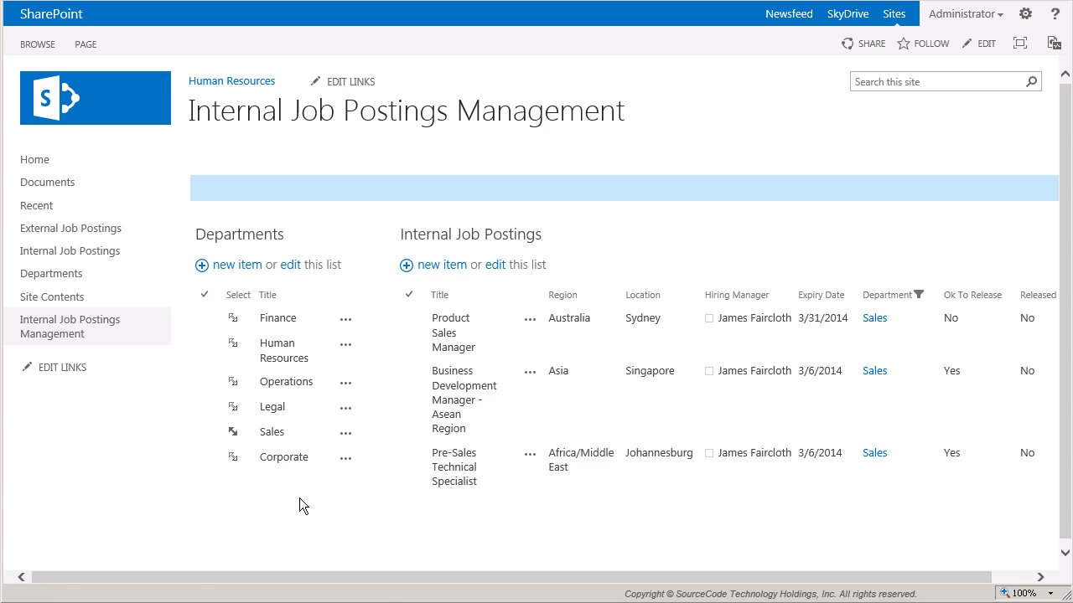
- Start Release Expired Internal Job Postings from the Sales row's K2 Workflows menu
click(349, 439)
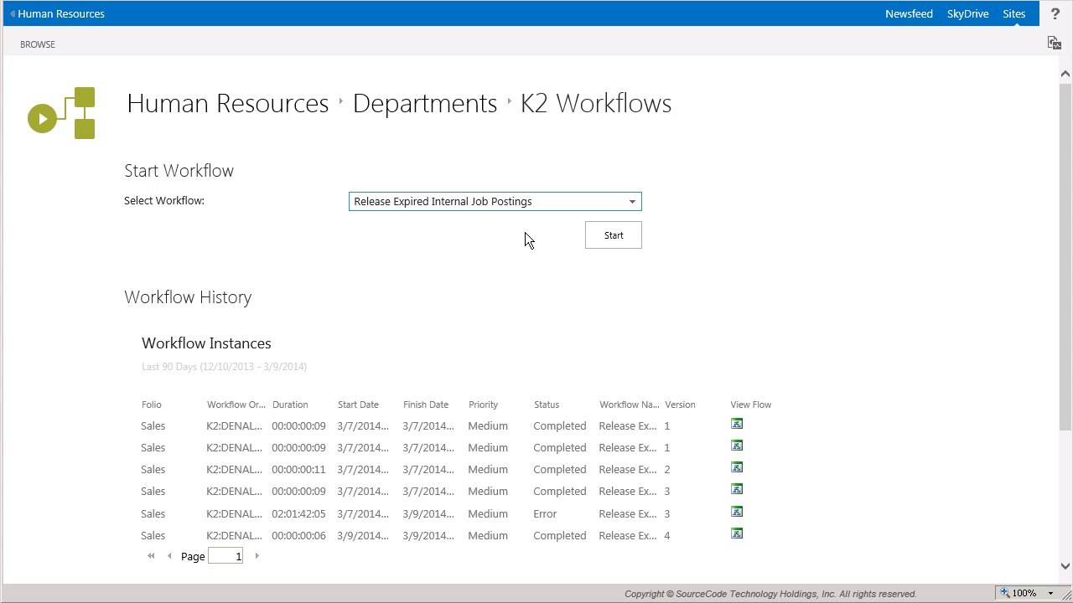
click(620, 249)
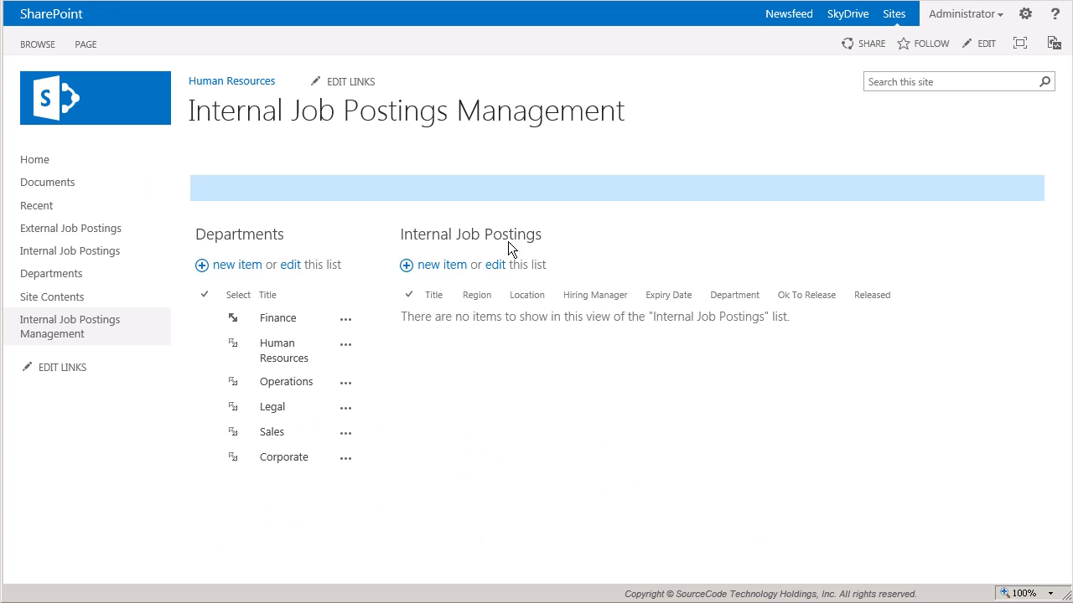
- Check that External Job Postings holds the two Sales postings and Internal Job Postings shows them Released Yes
click(96, 234)
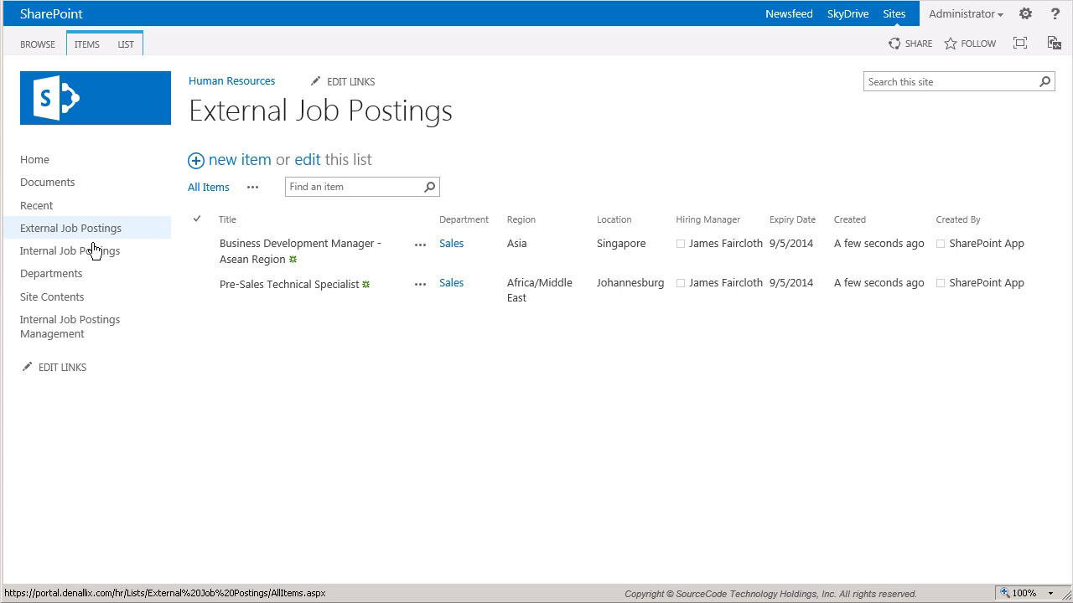
click(75, 263)
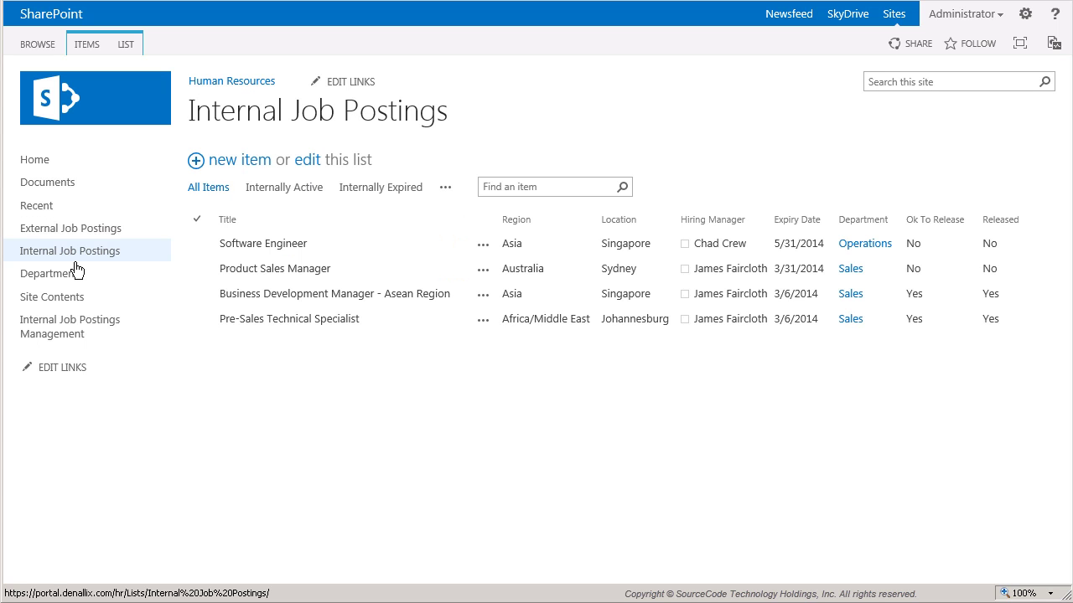